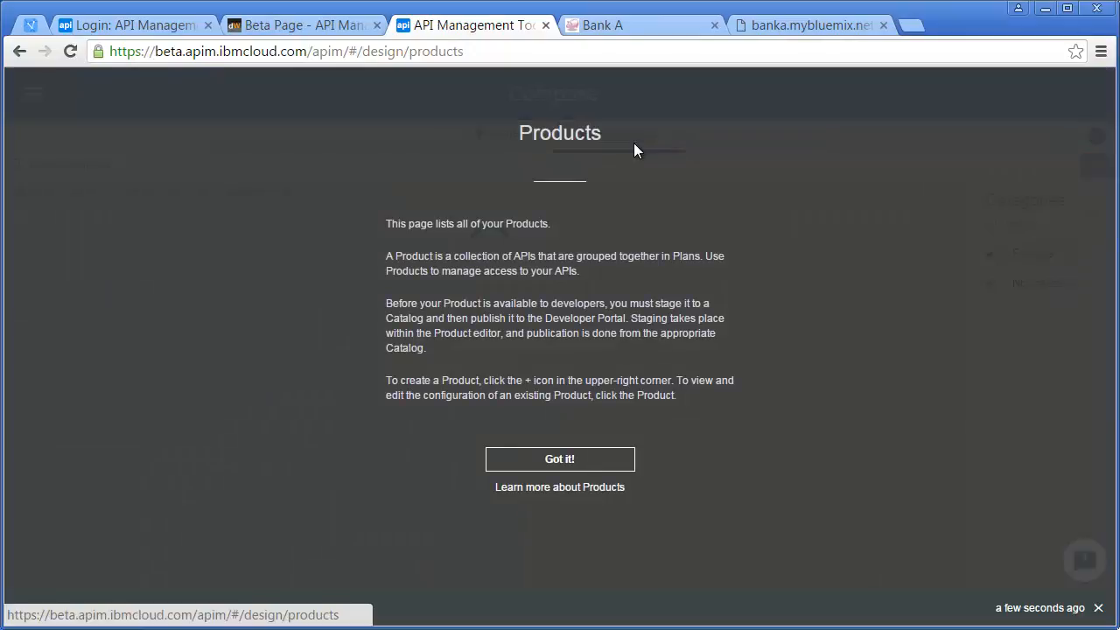
Step: Dismiss the Products introduction and create a new product titled Loans, keeping version 1.0.0
left_click(550, 459)
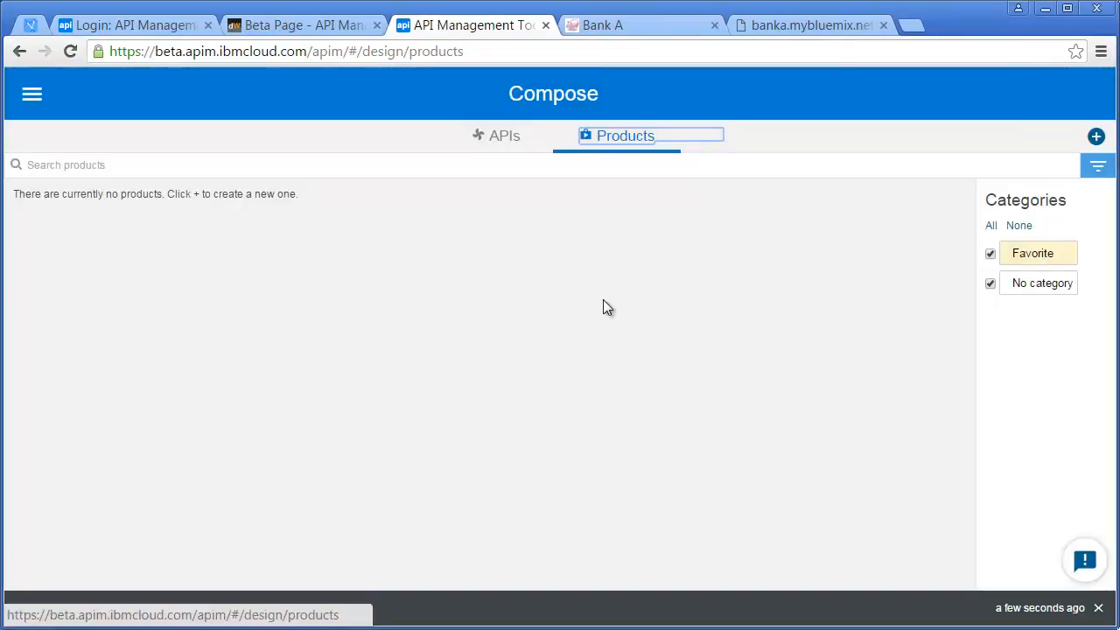
left_click(1096, 138)
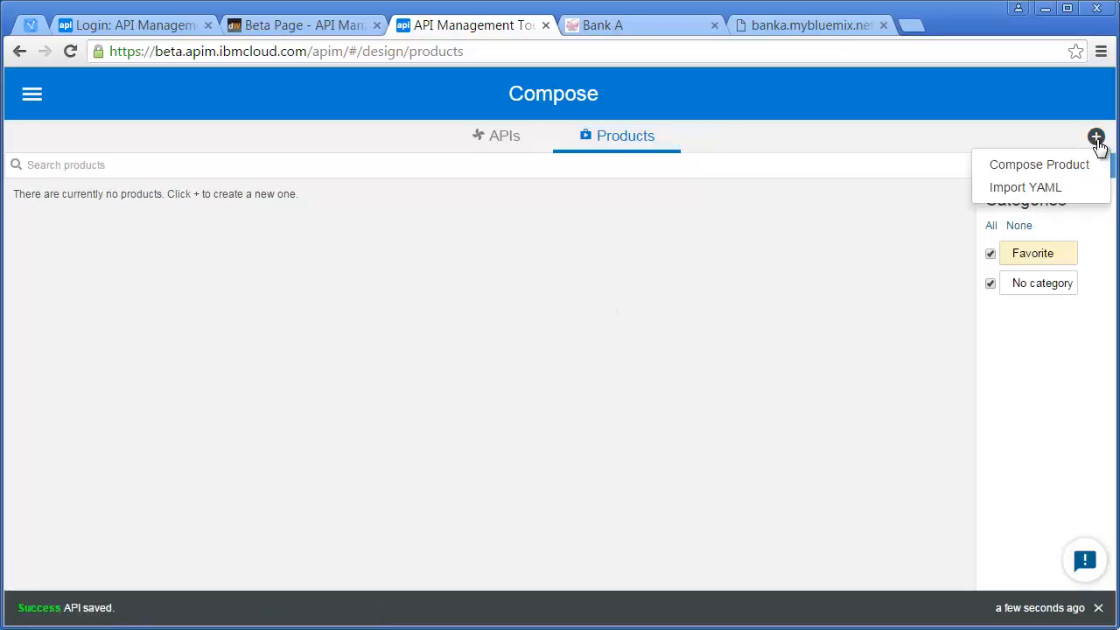
left_click(1071, 165)
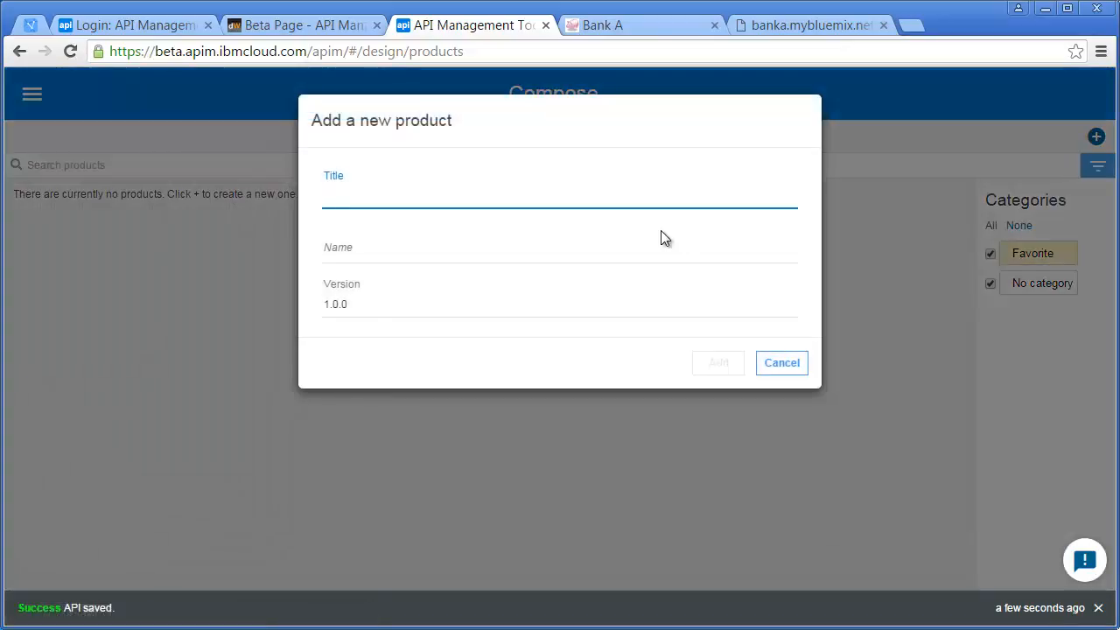
type("Loand")
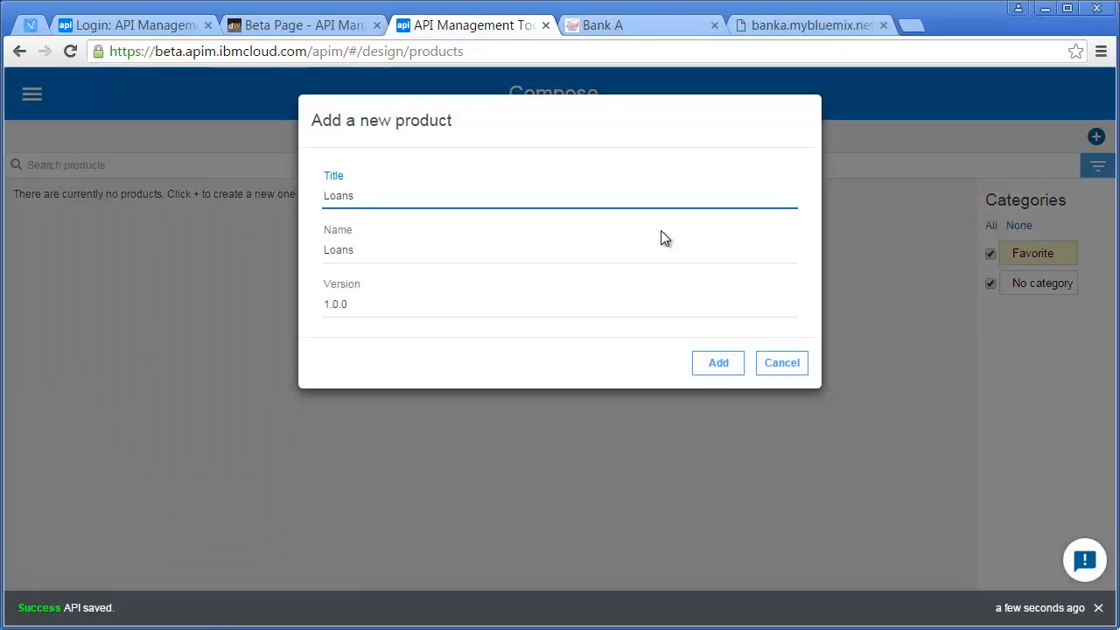
left_click(696, 363)
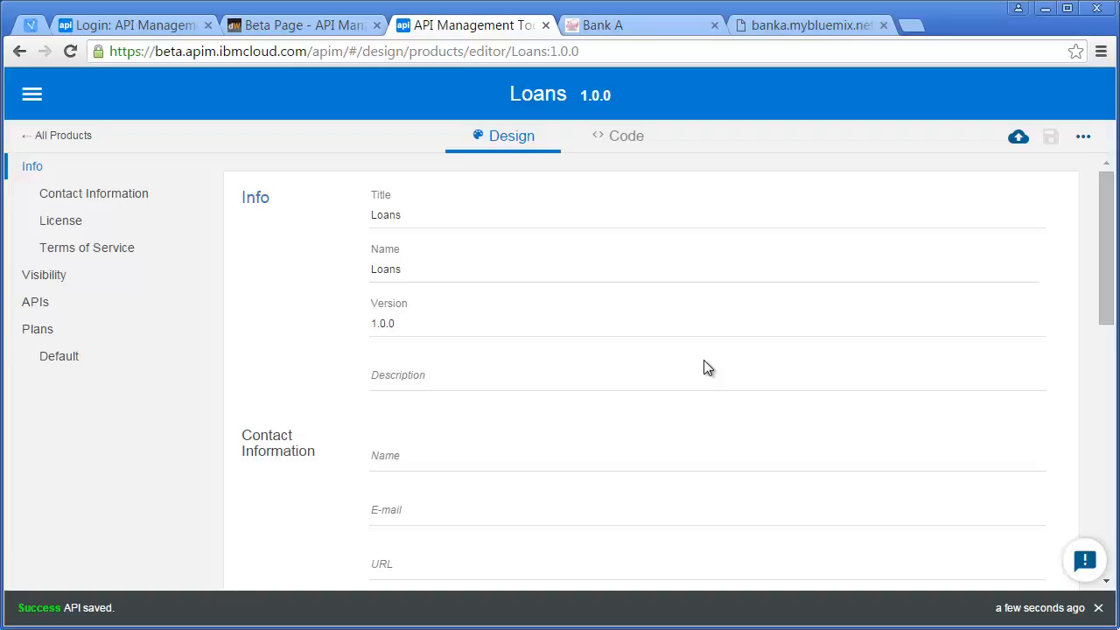
Step: Review the Loans product's source code and include the Loans 1.0.0 API in the product
left_click(623, 147)
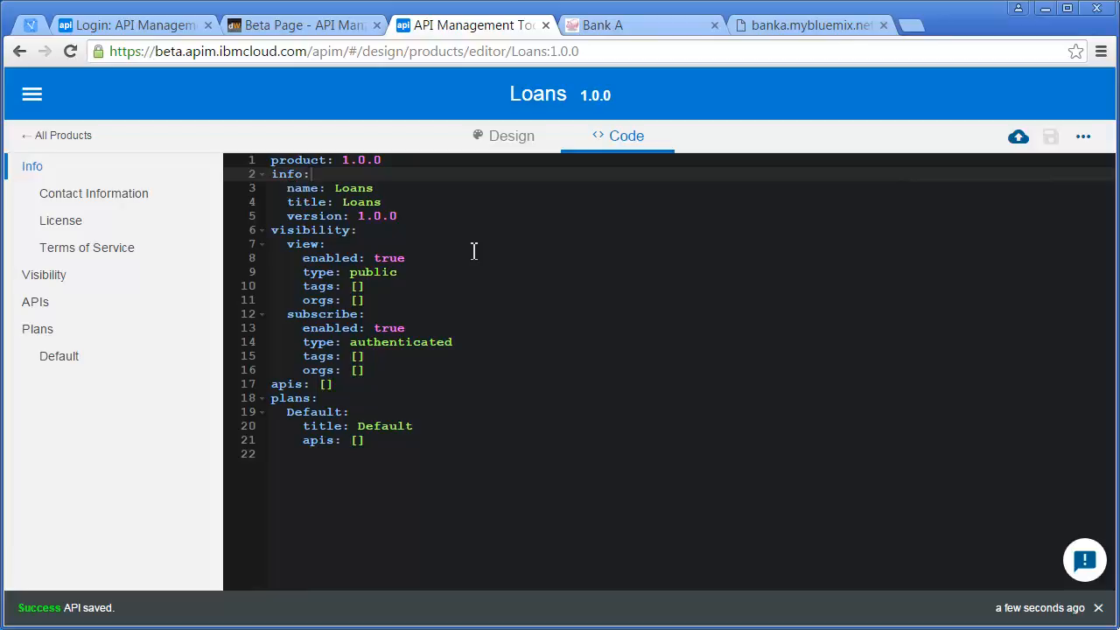
left_click(513, 144)
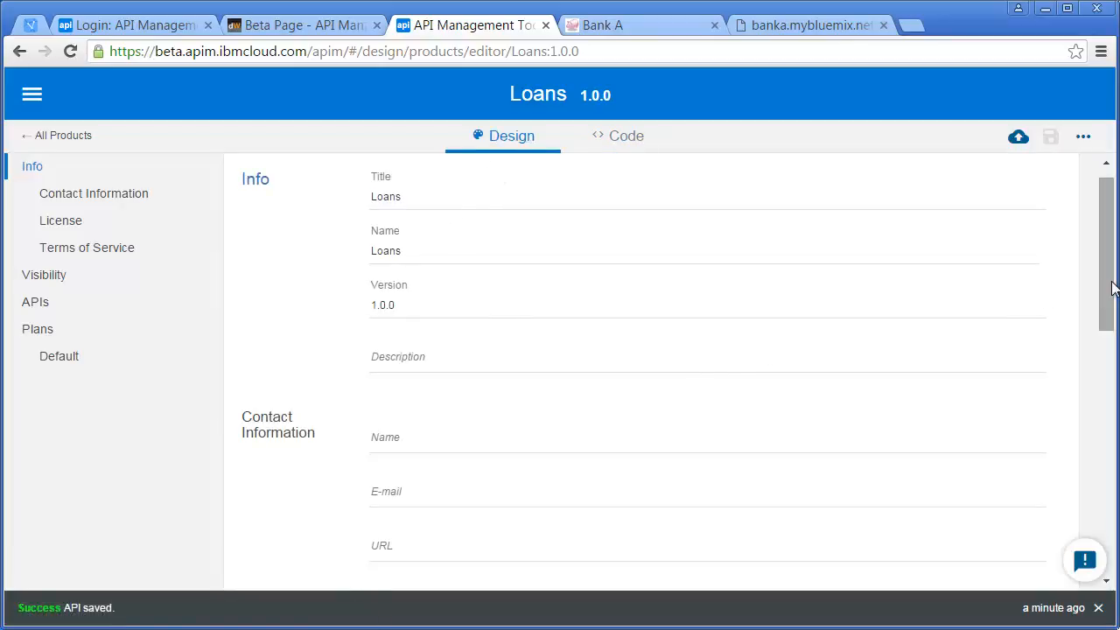
left_click_drag(1114, 288, 1107, 527)
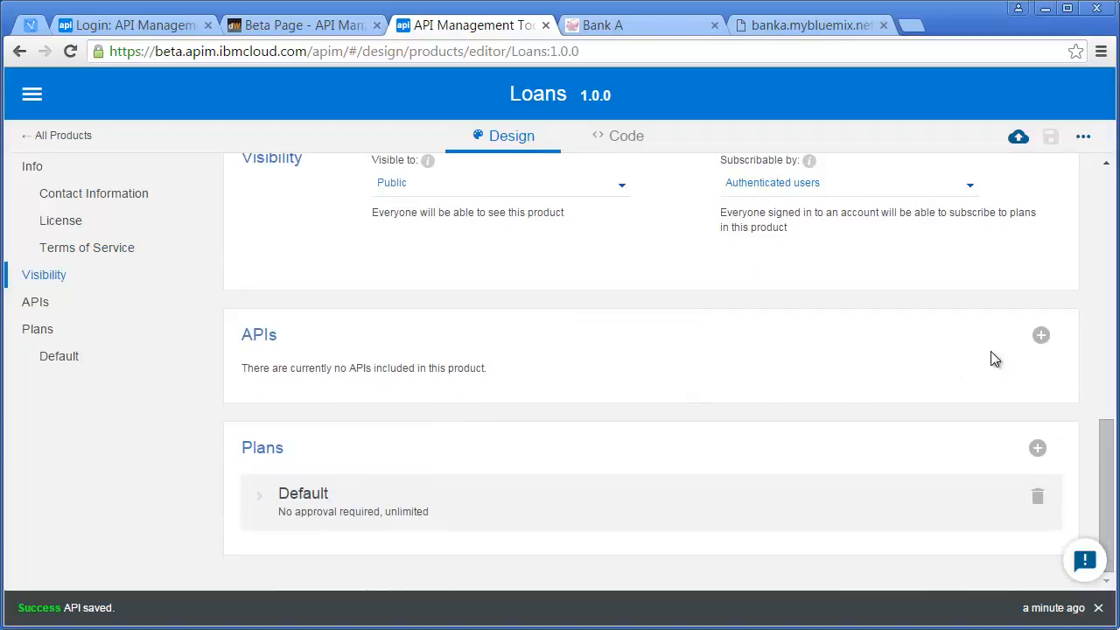
left_click(1041, 338)
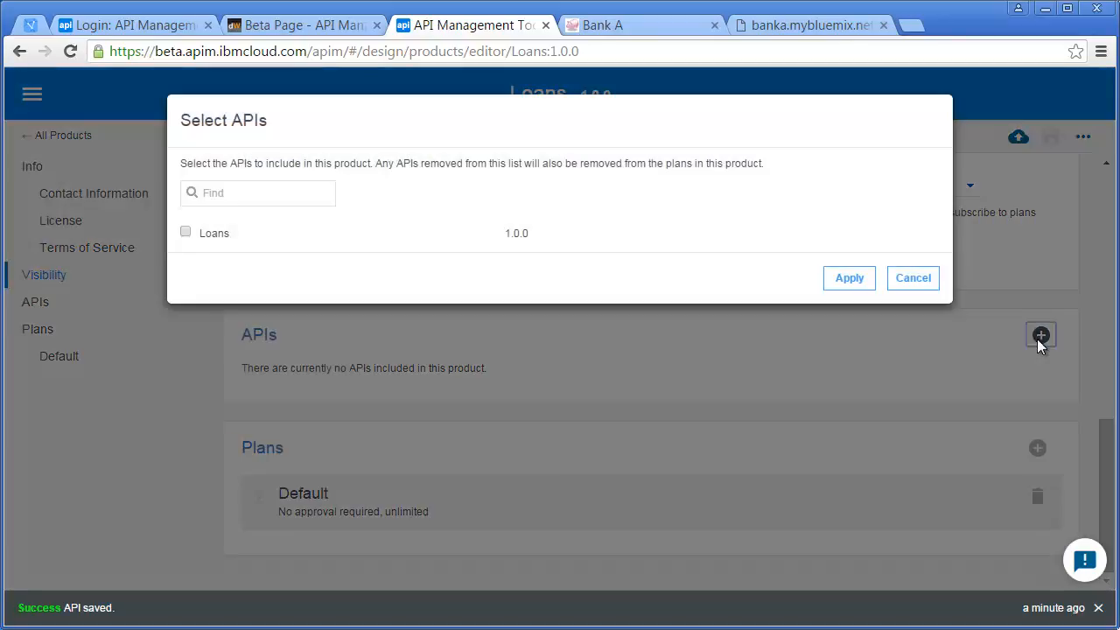
left_click(186, 232)
left_click(848, 280)
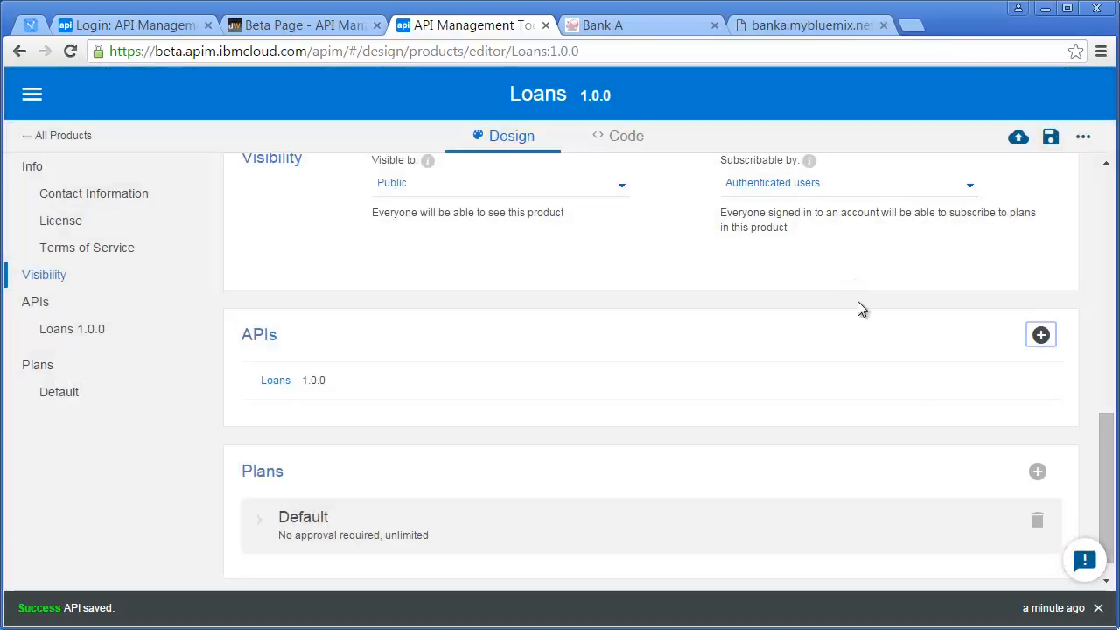
Step: Review the Default plan's rate limit, approval and included API settings, and save the product
scroll(413, 497, "down", 1)
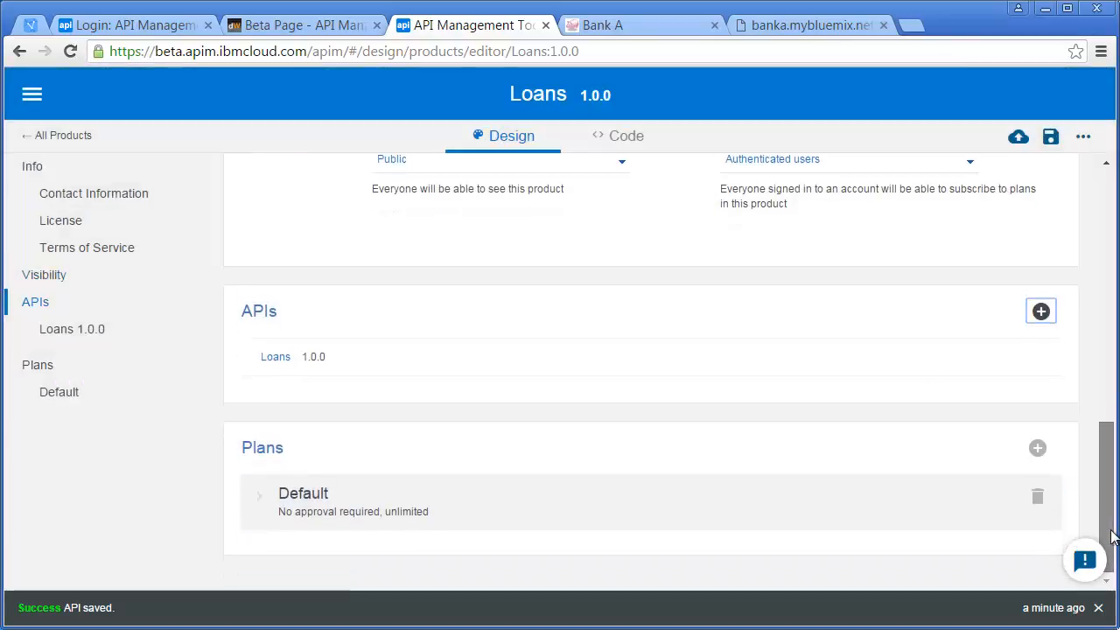
left_click(307, 495)
left_click_drag(1105, 445, 1108, 505)
left_click(302, 497)
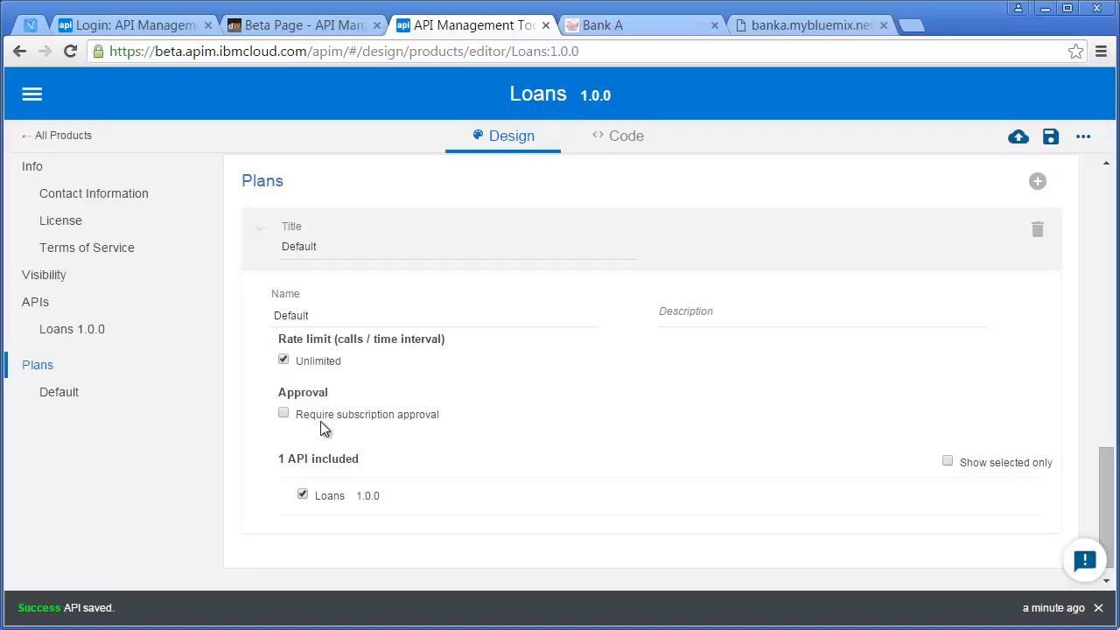
left_click(1051, 137)
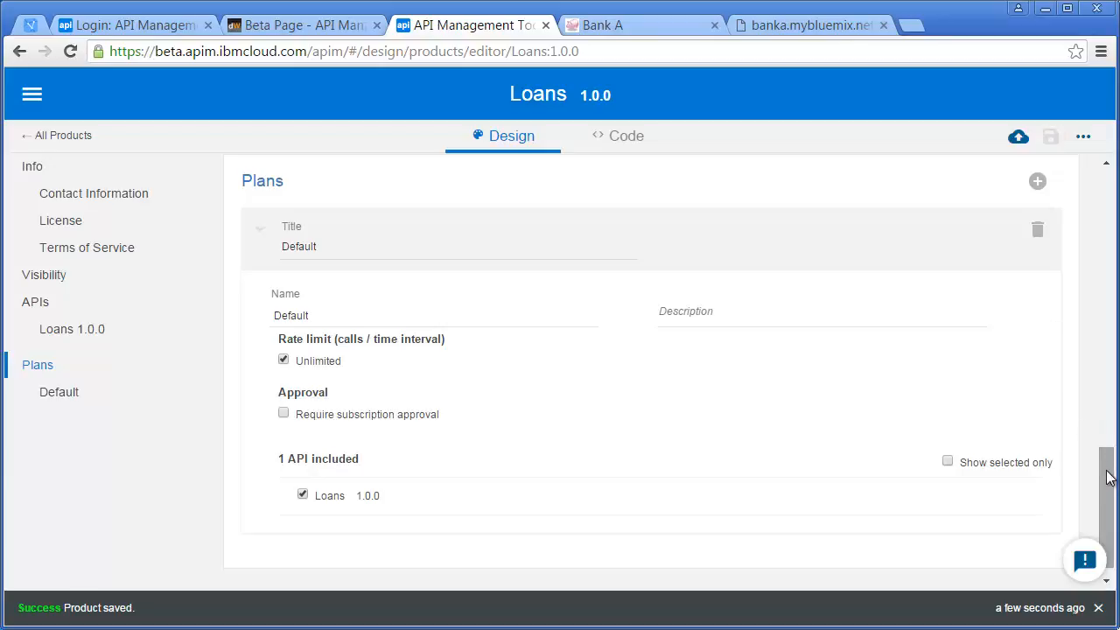
Step: Reopen the Loans product from the list of all products and stage it to the Sandbox catalog
left_click_drag(1107, 477, 1113, 179)
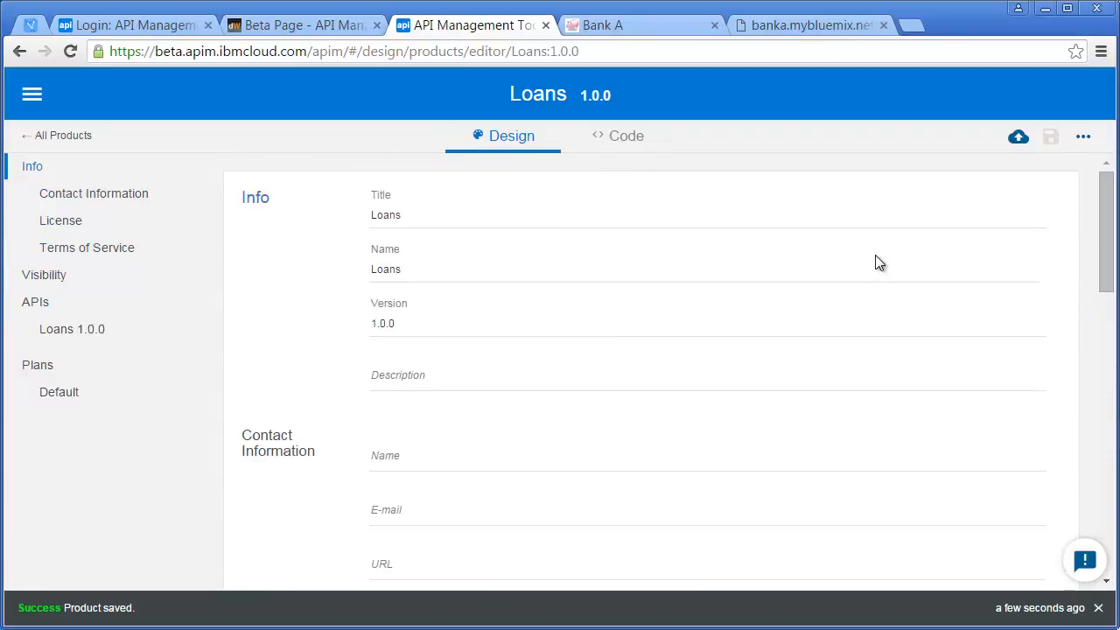
left_click(76, 136)
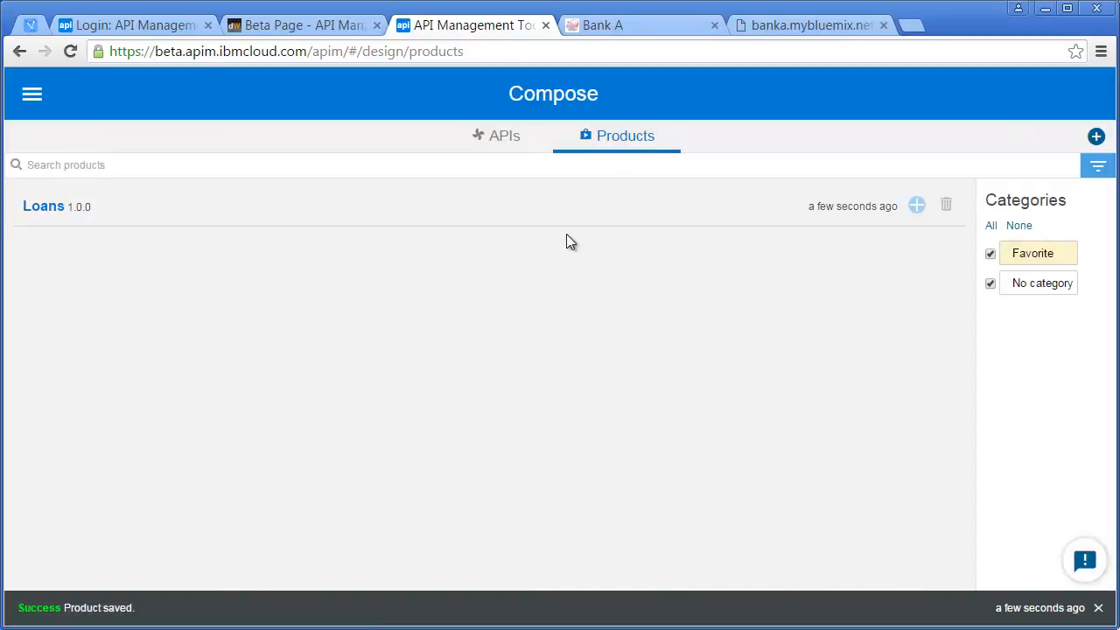
left_click(47, 207)
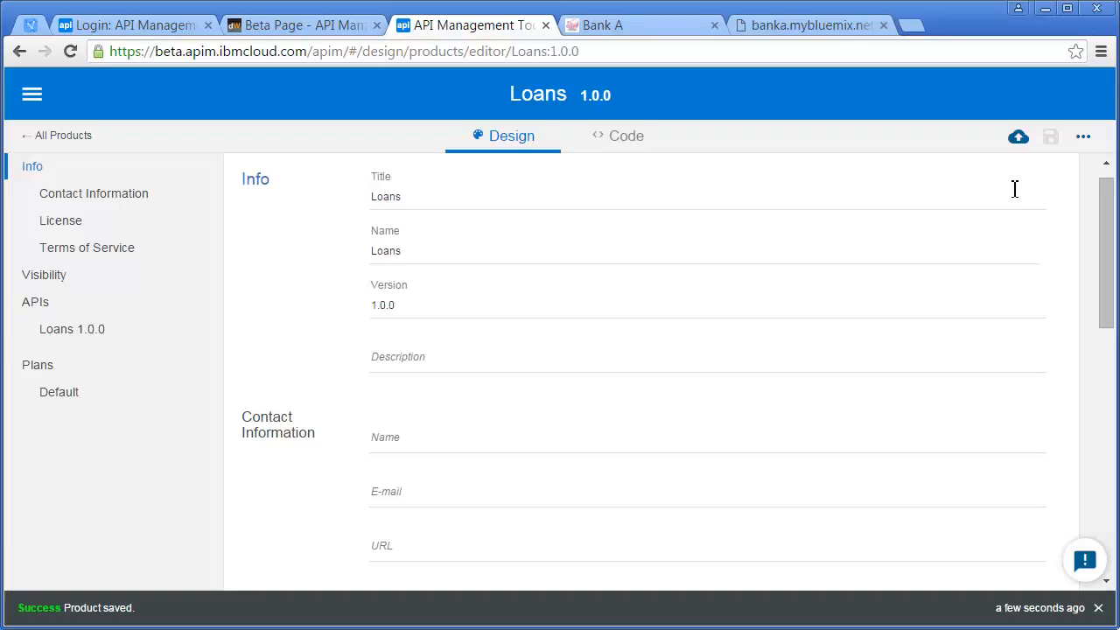
left_click(1020, 138)
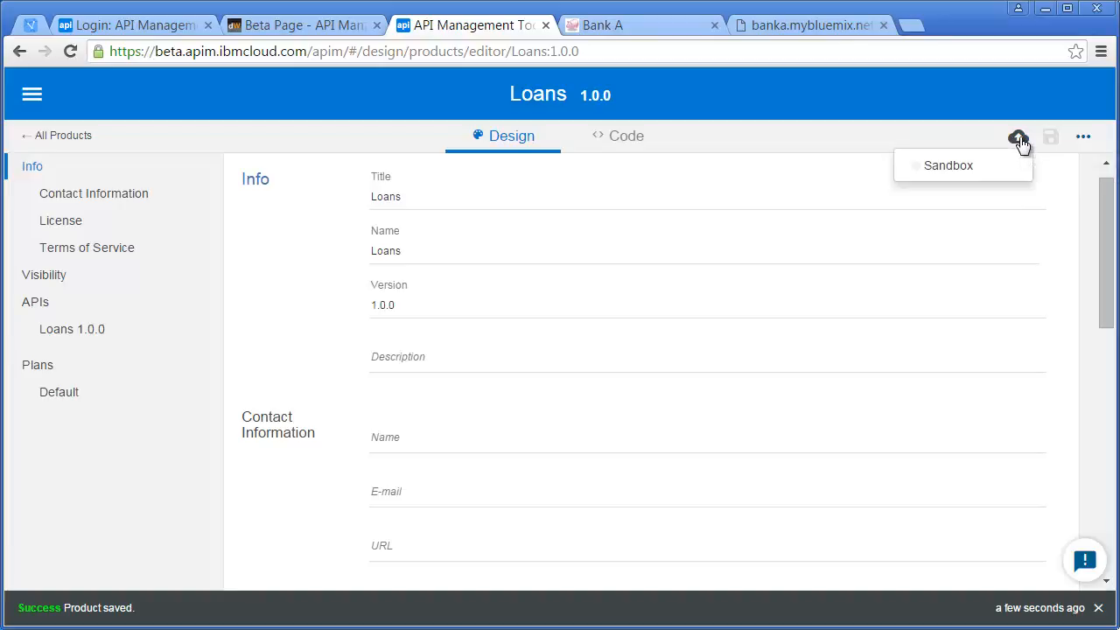
left_click(952, 168)
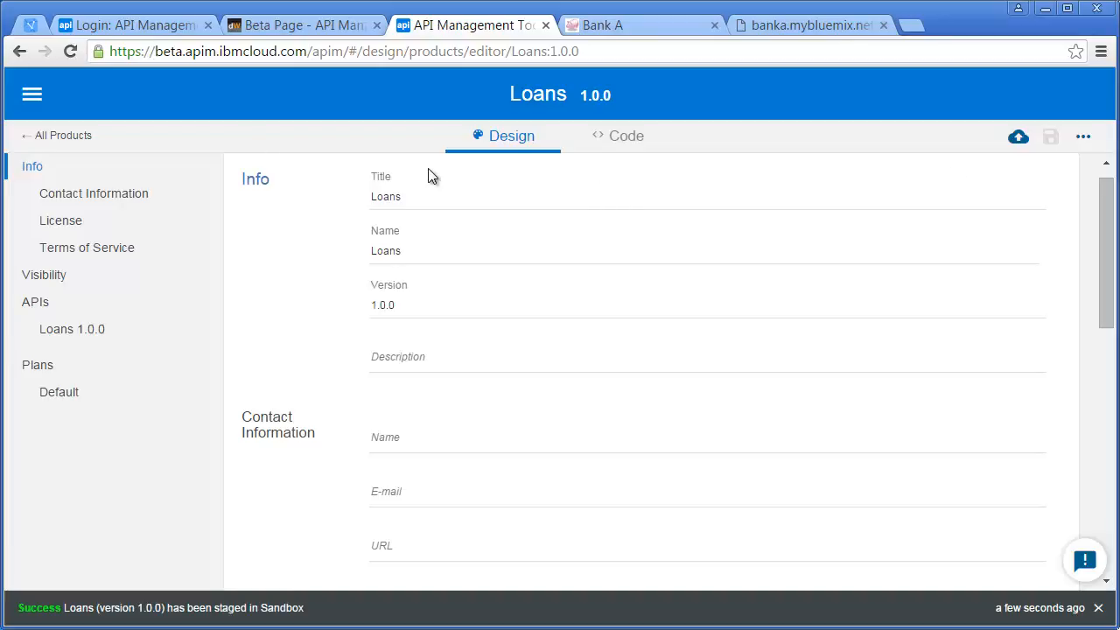
Step: Go to the Sandbox catalog and expand the Loans product to show its APIs and plans
left_click(32, 98)
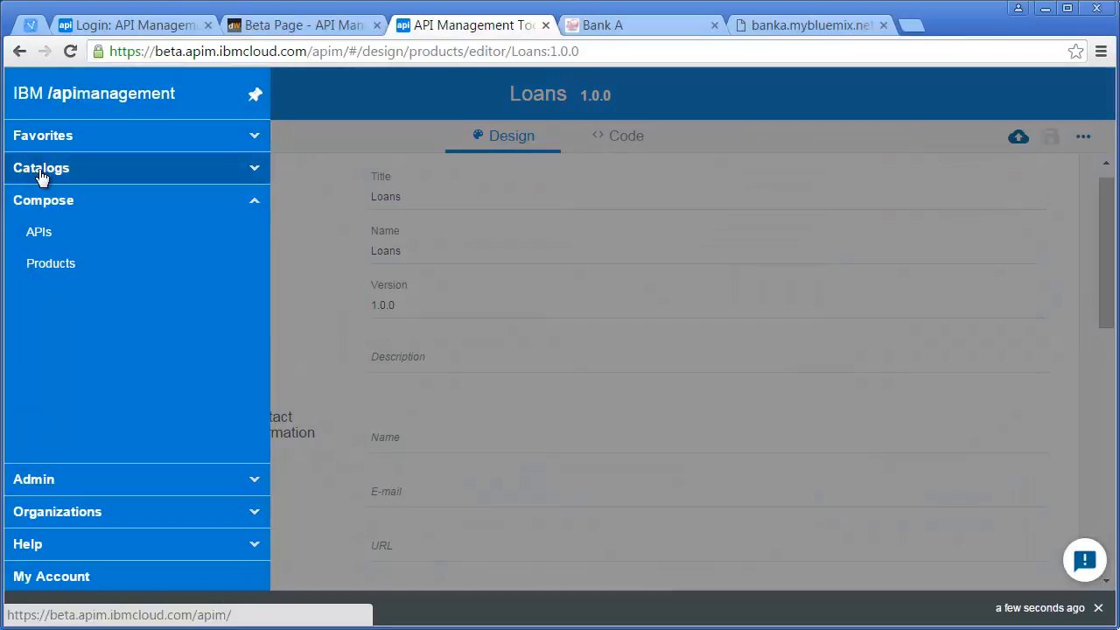
left_click(41, 170)
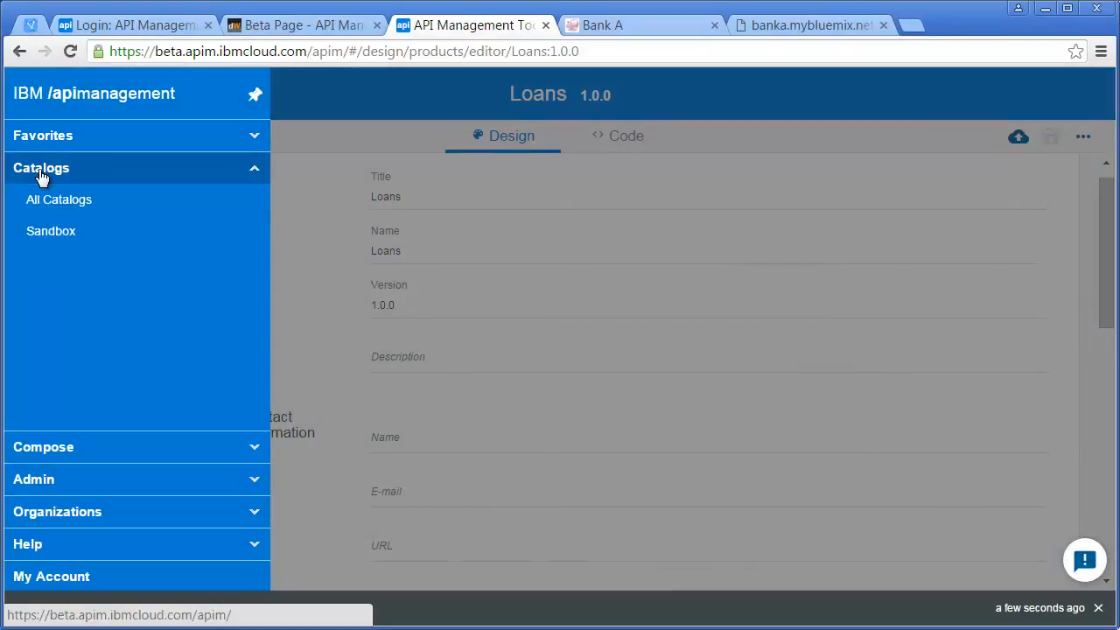
left_click(40, 232)
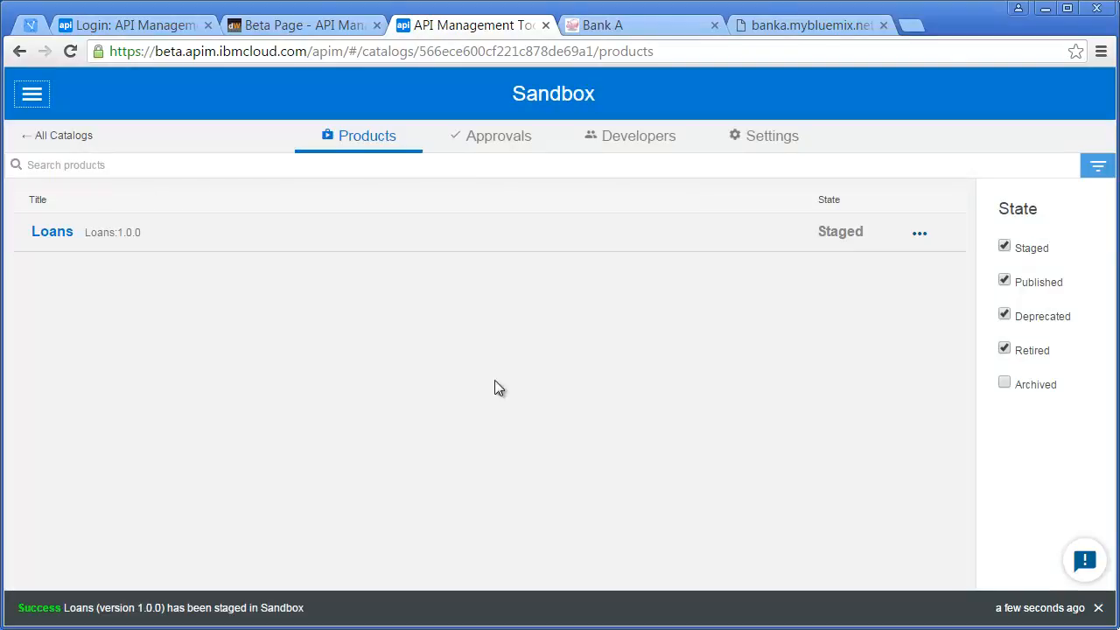
left_click(54, 241)
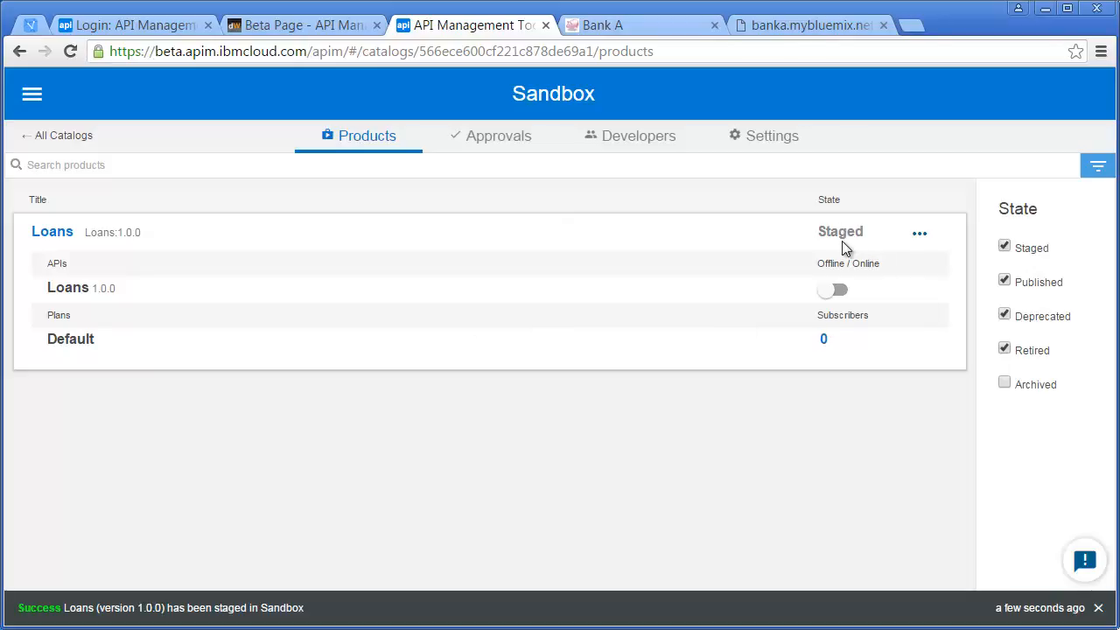
Step: Publish the staged Loans product, visible to Public and subscribable by Authenticated users
left_click(921, 235)
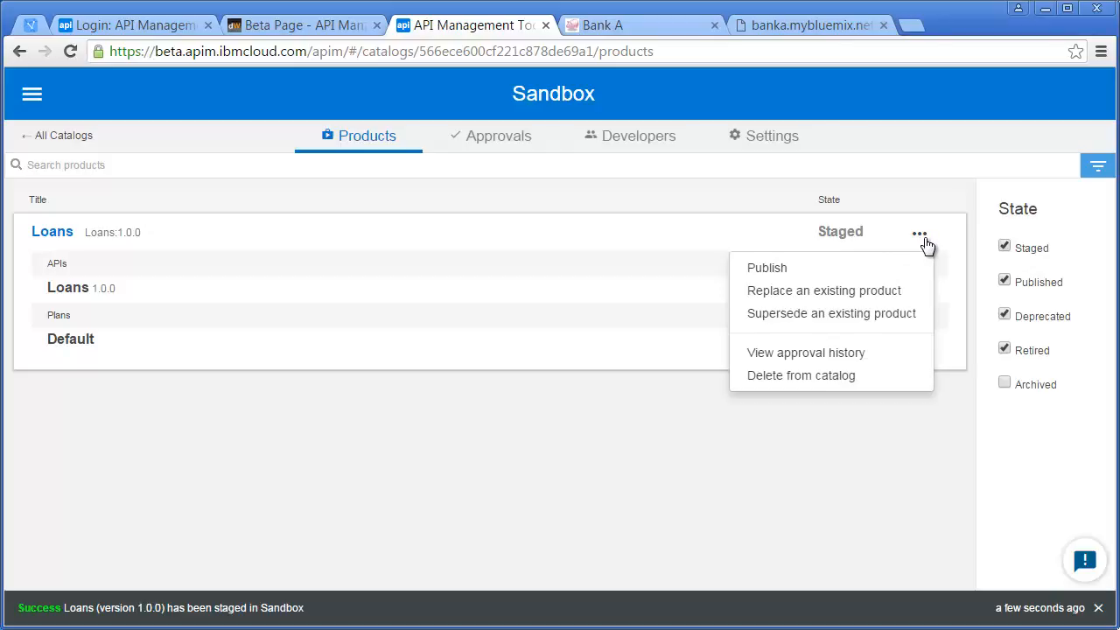
left_click(863, 274)
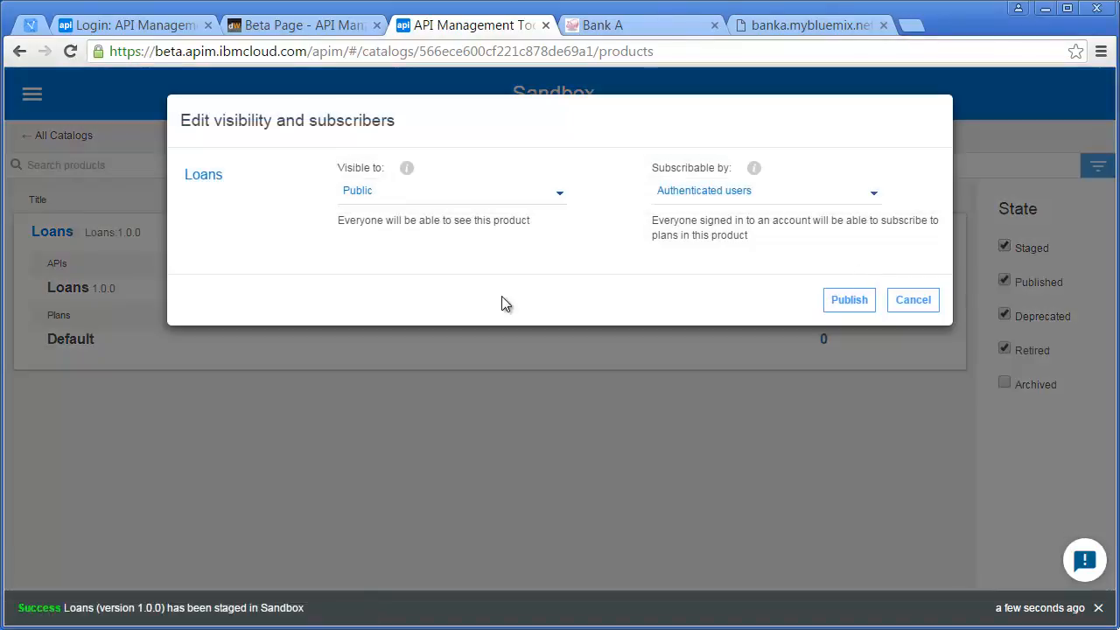
left_click(560, 197)
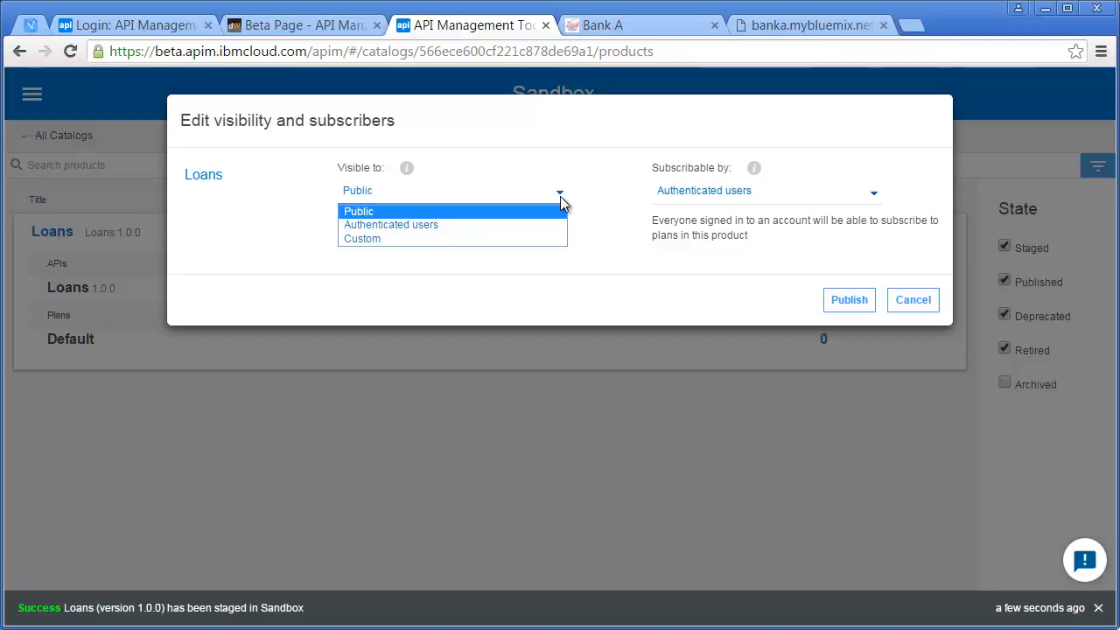
left_click(546, 213)
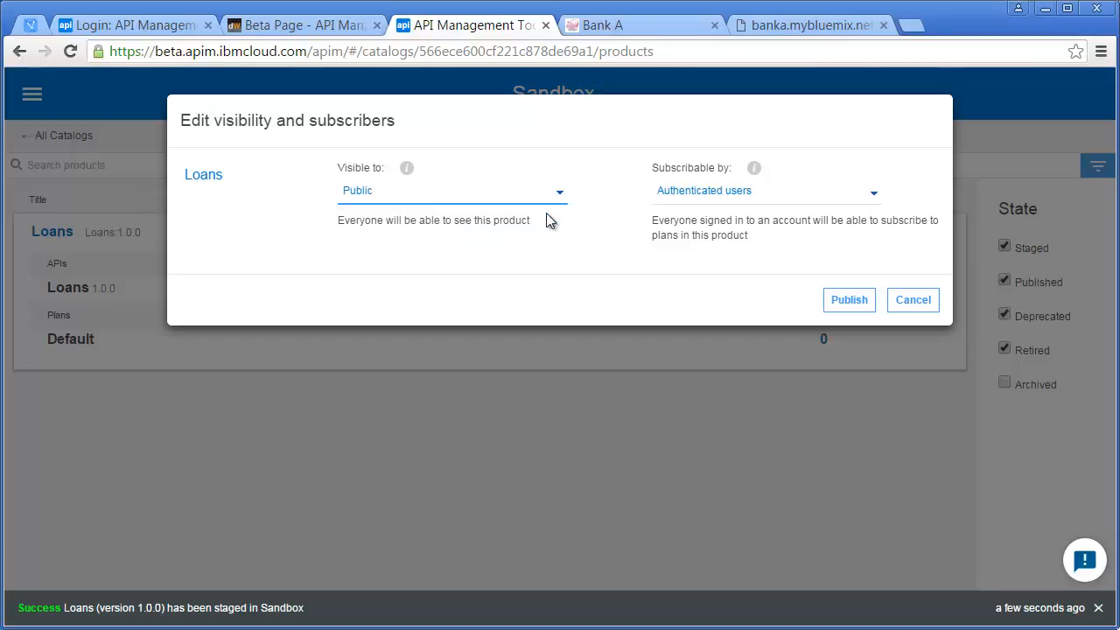
left_click(870, 199)
left_click(870, 201)
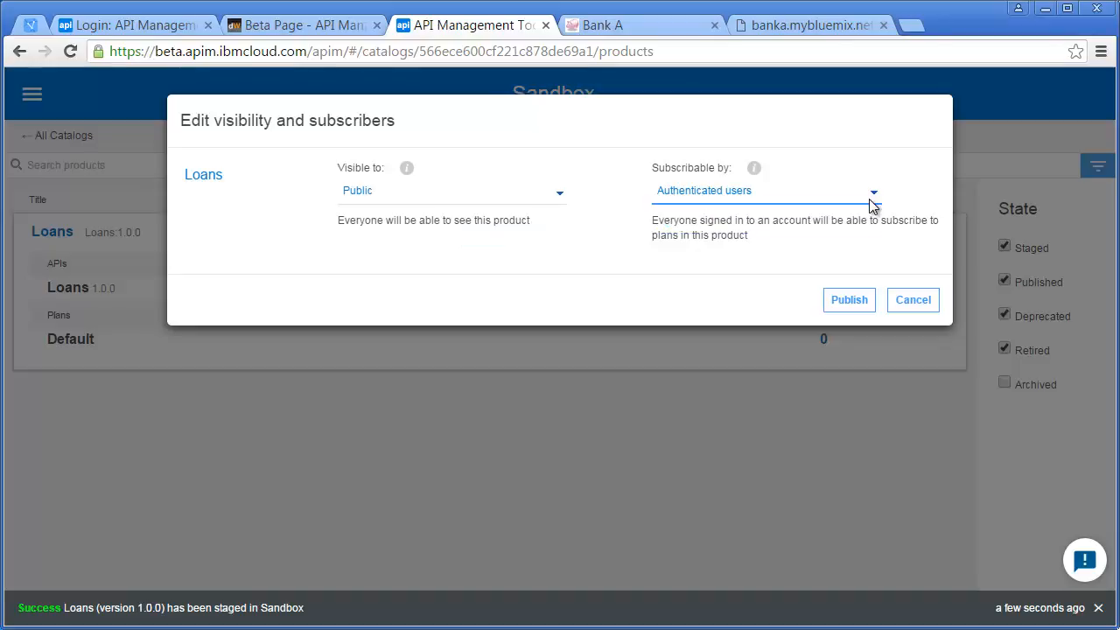
left_click(857, 306)
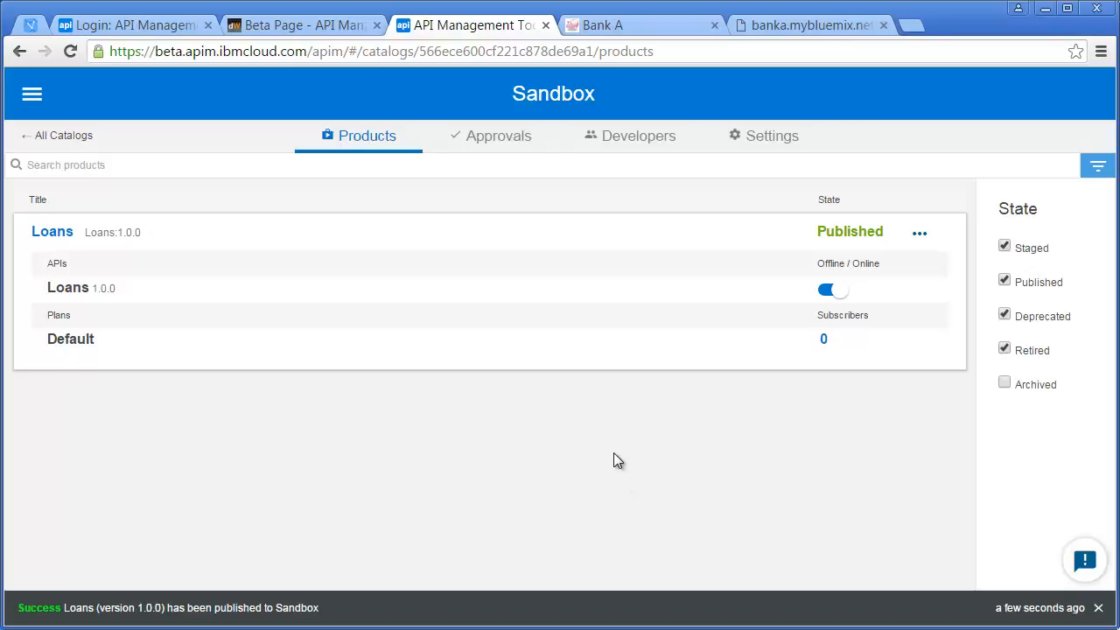
Step: Copy the API endpoint base URL from the Sandbox catalog's settings
left_click(767, 137)
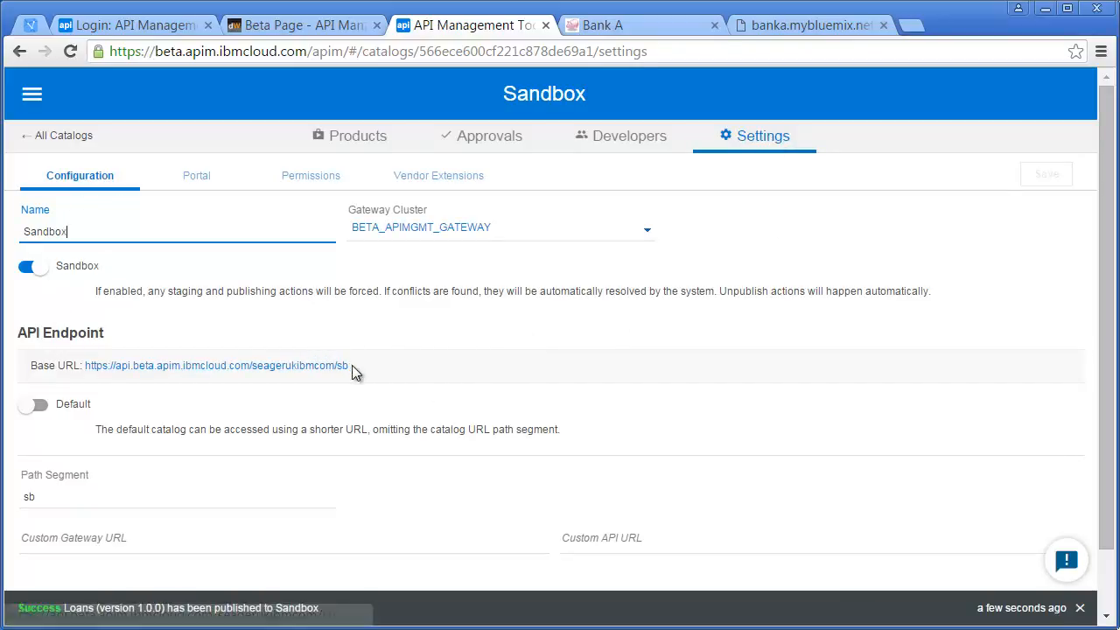
left_click_drag(352, 370, 90, 378)
key("ctrl+c")
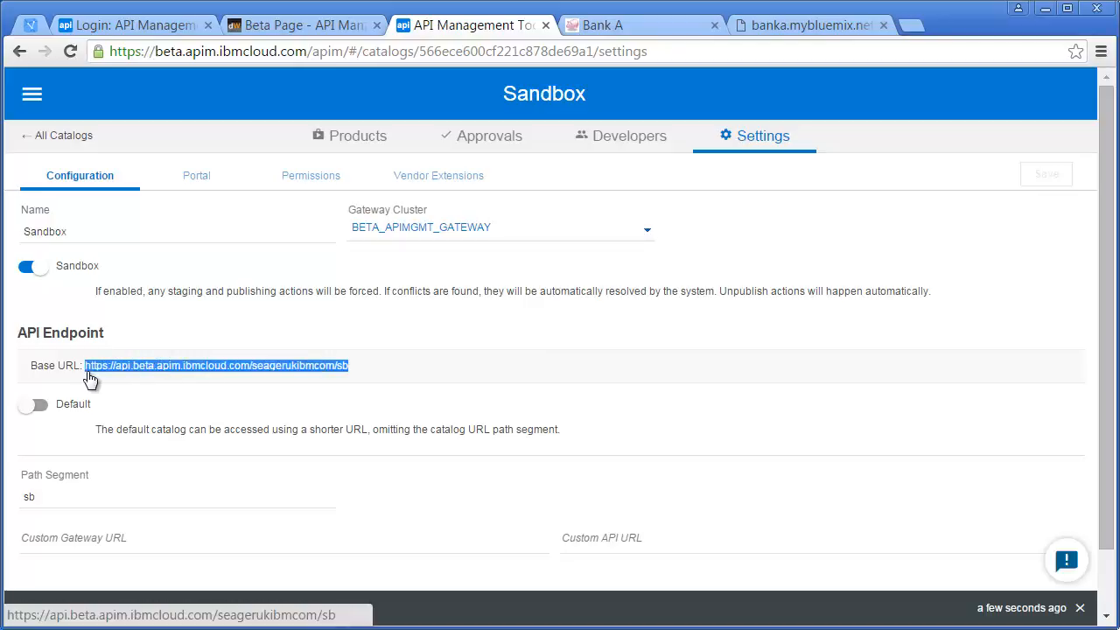
left_click(578, 335)
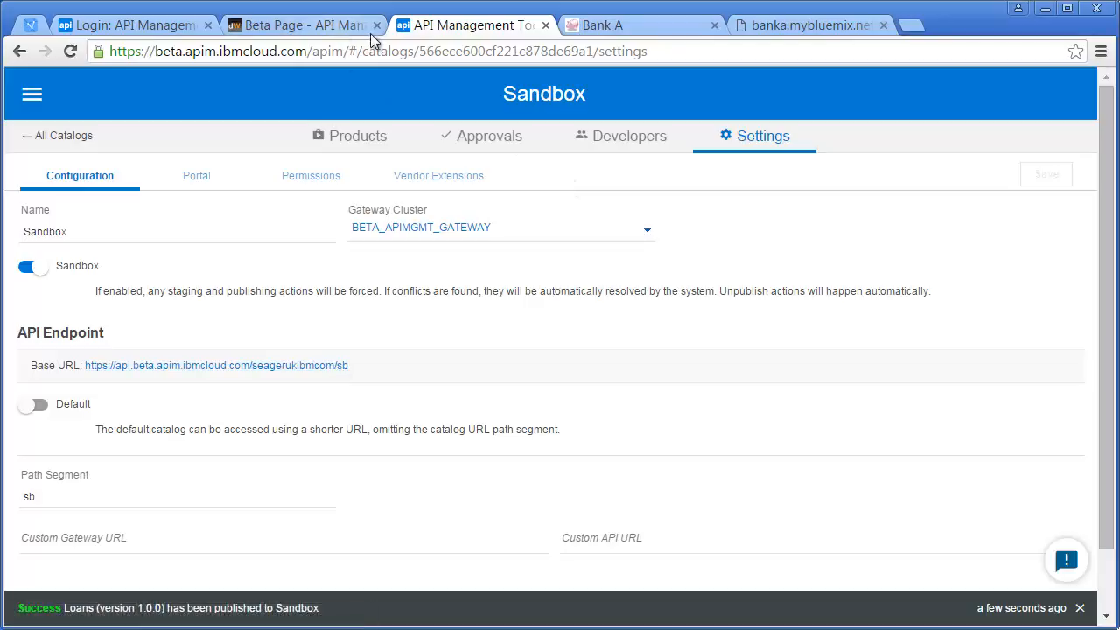
Step: Return to the Sandbox catalog's product list and expand the Loans product to examine its APIs and plans
left_click(80, 134)
left_click(84, 250)
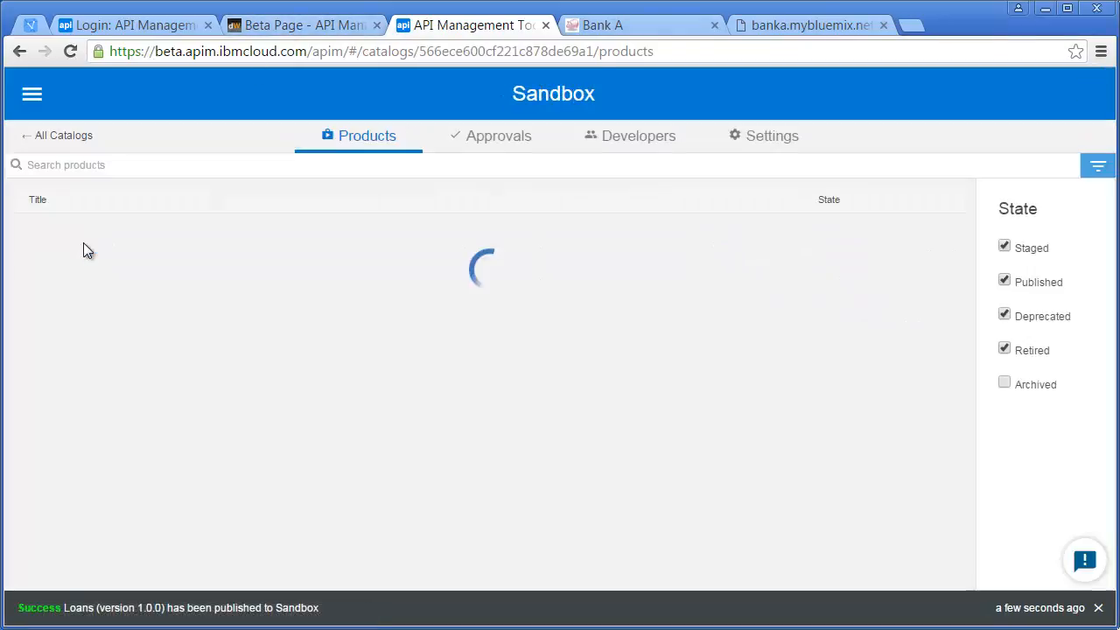
left_click(61, 236)
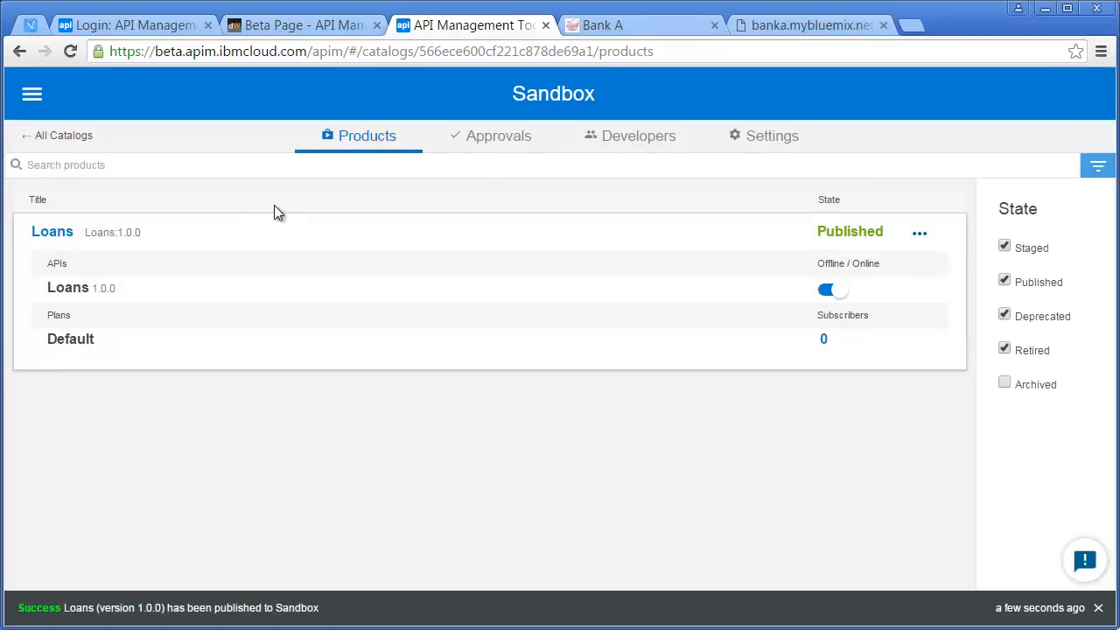
Step: Go to the list of APIs in the Compose area
left_click(31, 94)
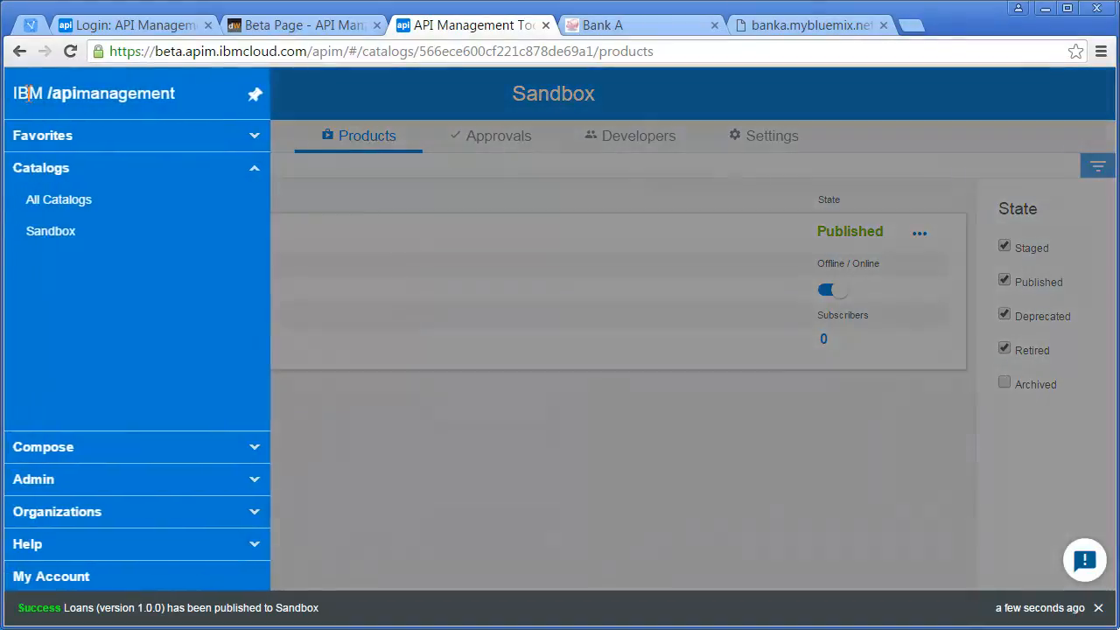
left_click(82, 448)
left_click(63, 232)
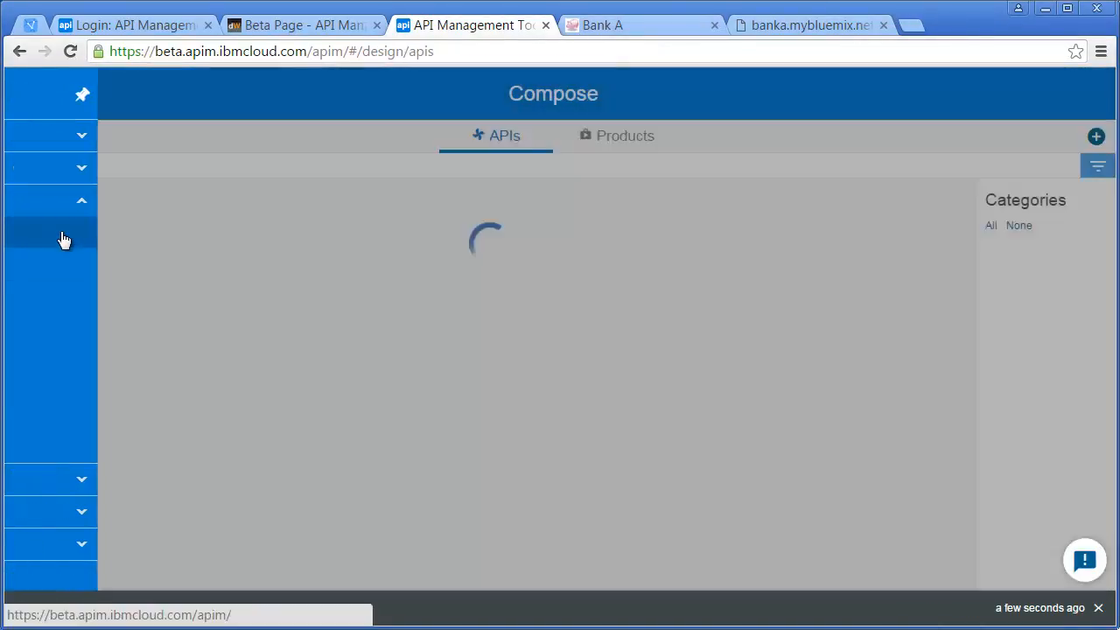
Step: Open the Loans API's design and examine its base path
left_click(50, 207)
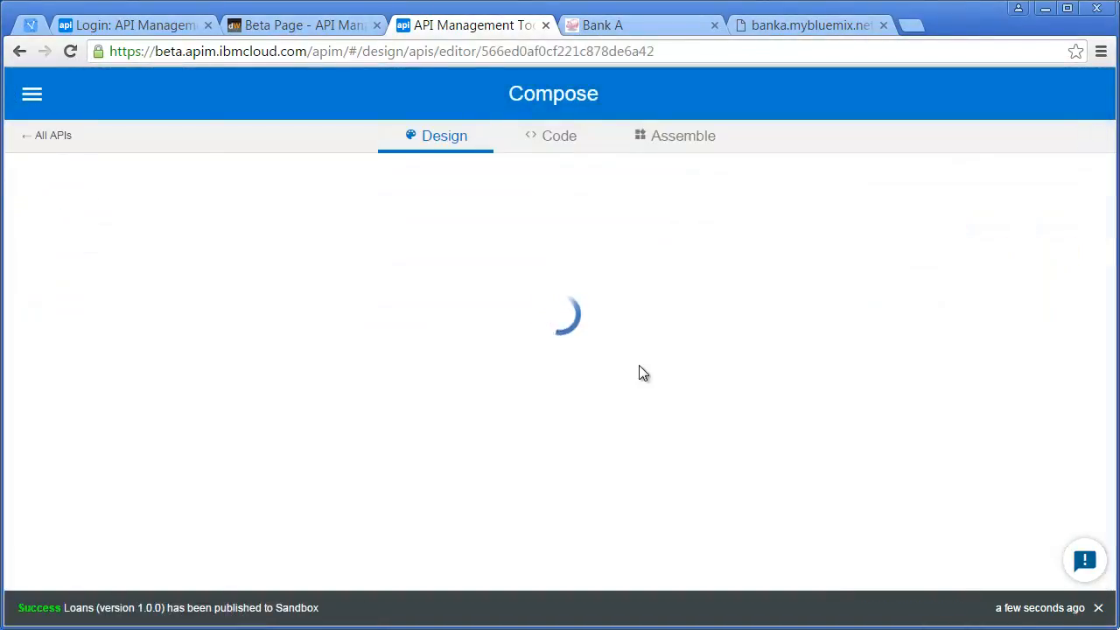
left_click_drag(1108, 210, 1108, 348)
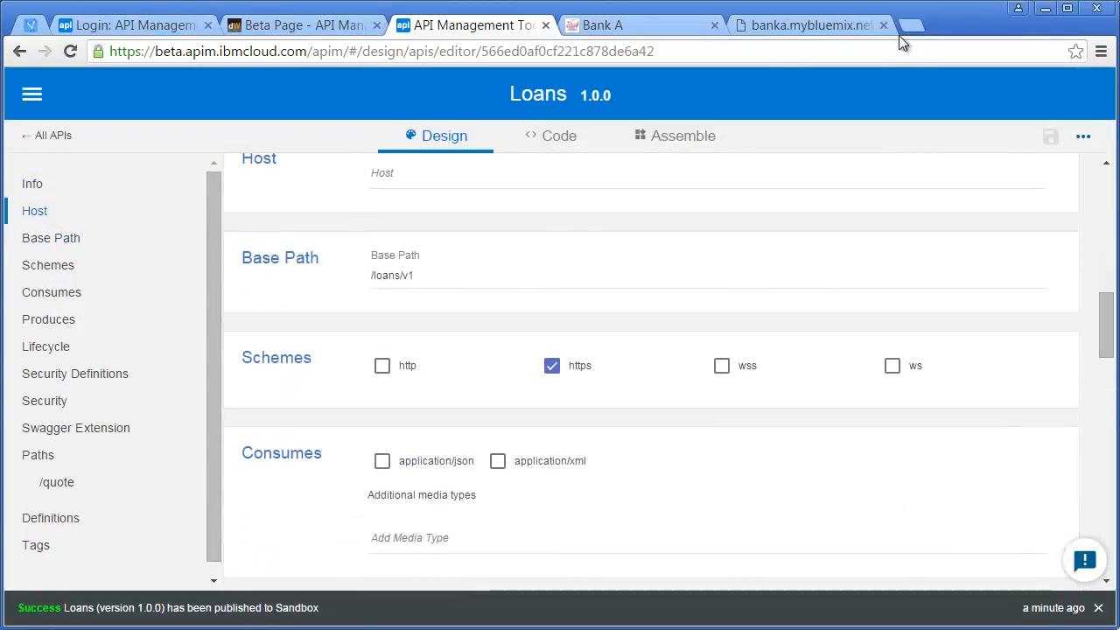
Step: In the browser page with the loan quote call, replace the URL's host banka.mybluemix.net with the copied Sandbox endpoint base URL
left_click(848, 26)
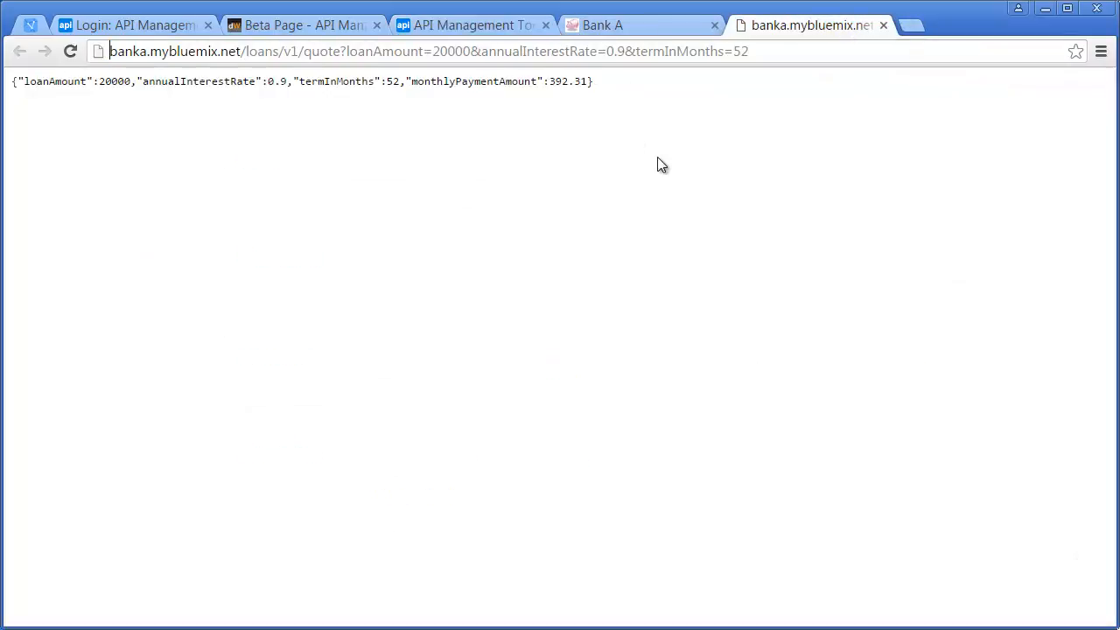
key("ctrl+shift+Right")
key("ctrl+shift+Right")
key("ctrl+shift+Right")
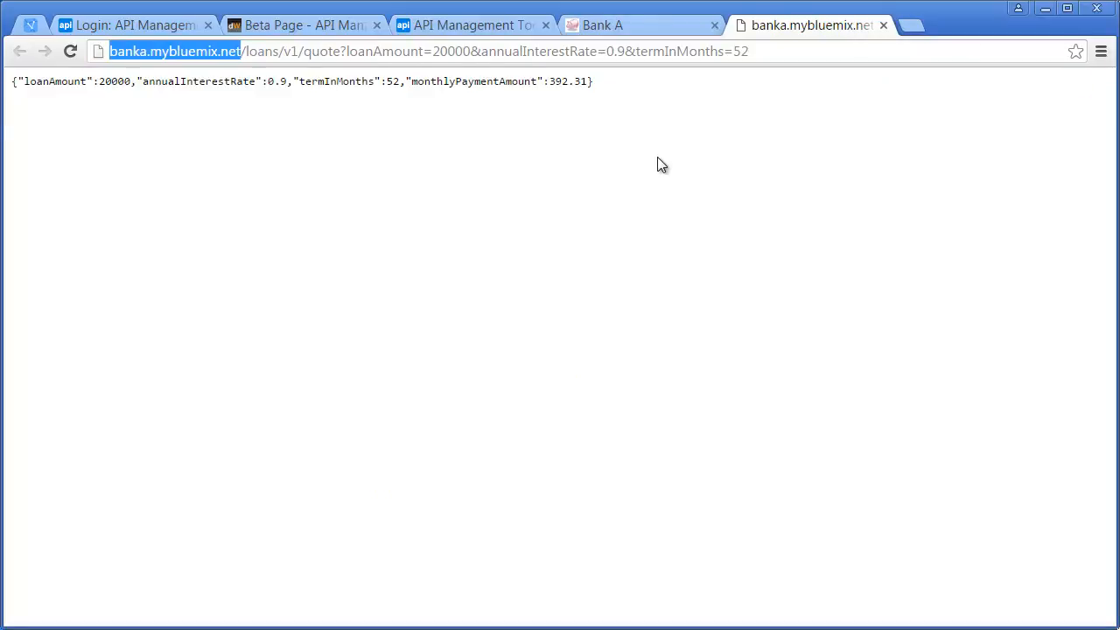
key("ctrl+v")
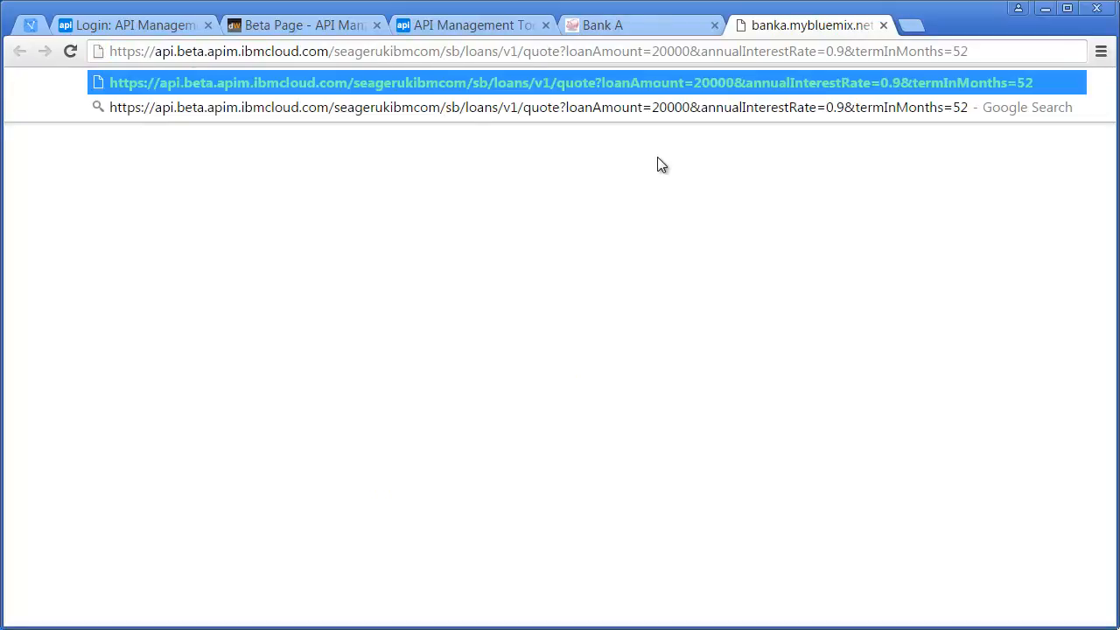
Step: Check the edited quote URL's path and request it through the Sandbox endpoint
key("Right")
key("Right")
key("Right")
key("Right")
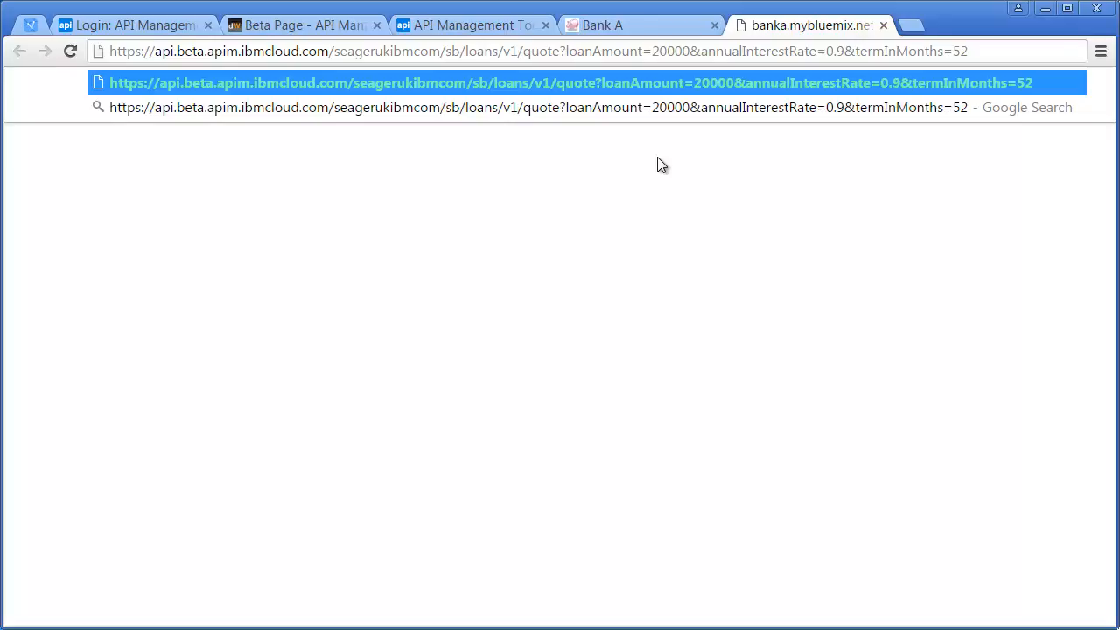
key("Right")
key("Right")
key("Right")
key("Left")
key("Left")
key("Return")
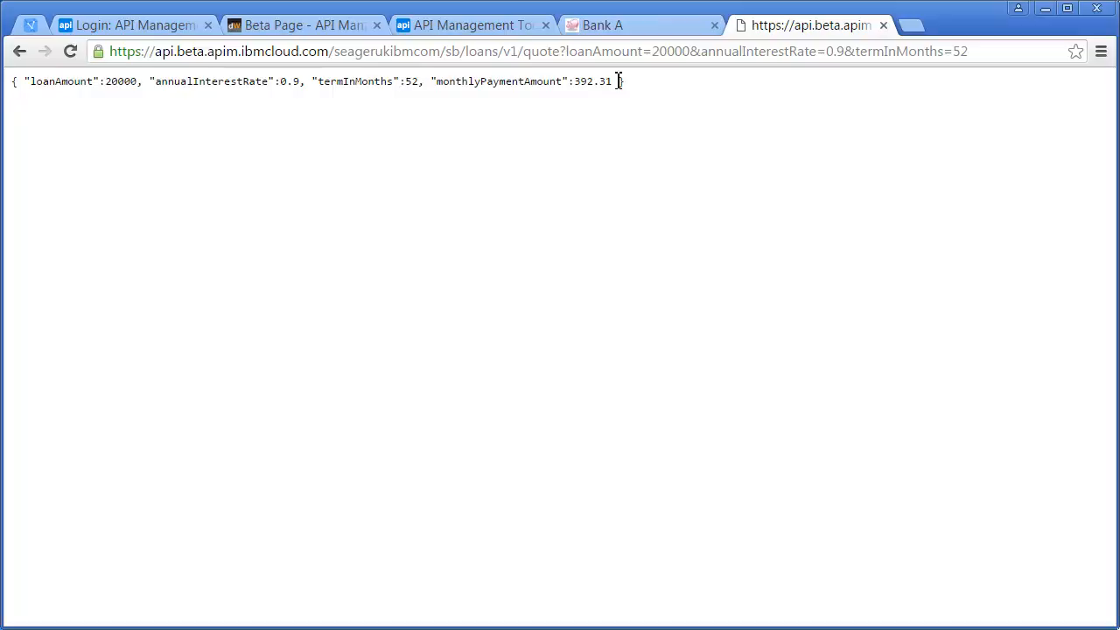
Step: Set the loanAmount parameter in the quote URL to 200 and request the quote again
left_click(686, 50)
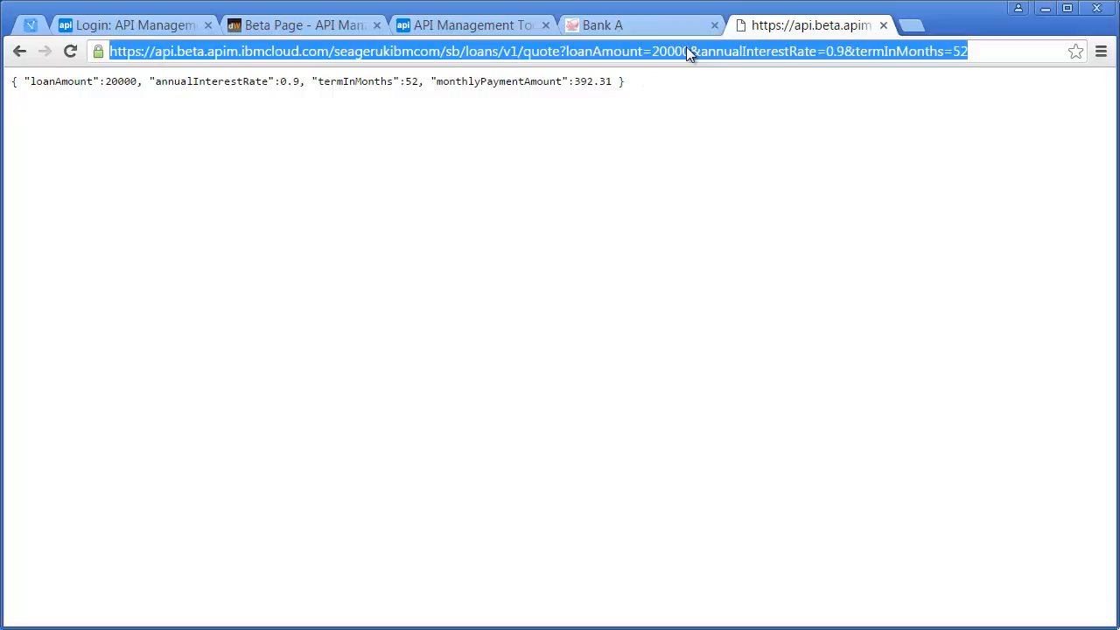
double_click(695, 51)
key("Left")
key("BackSpace")
key("BackSpace")
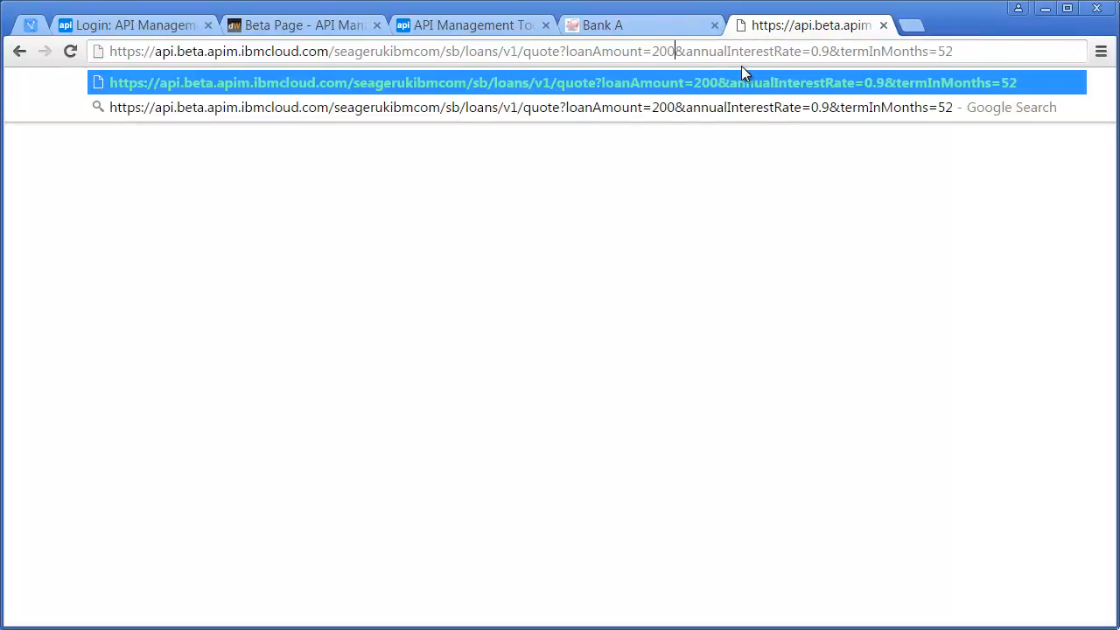
key("Return")
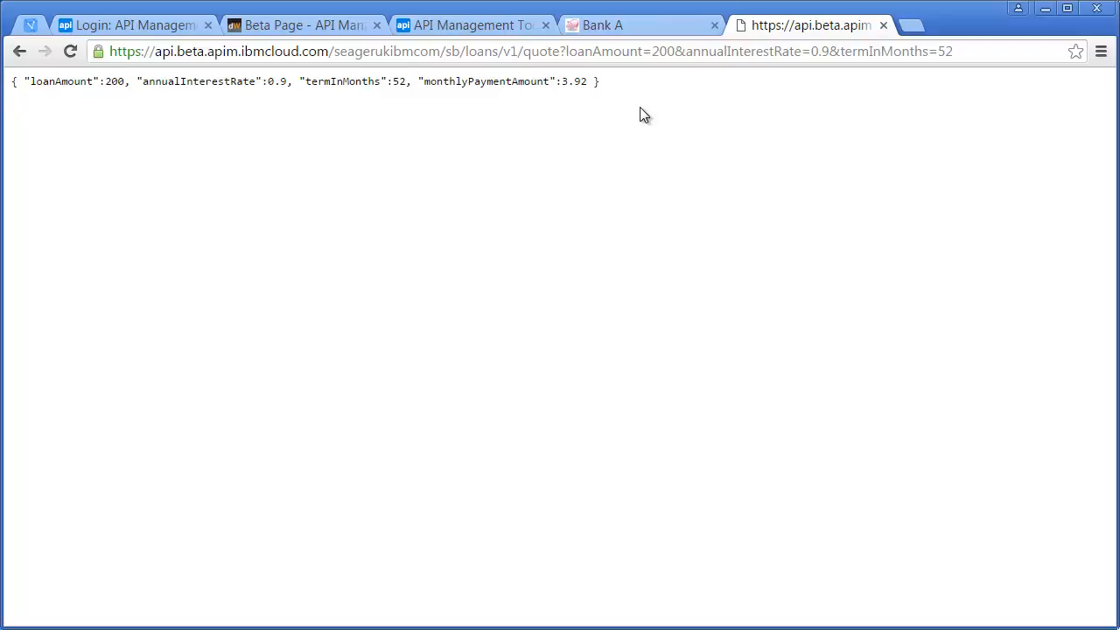
Step: Return to the API Management page and reopen the Sandbox catalog's product list from the list of all catalogs
left_click(498, 26)
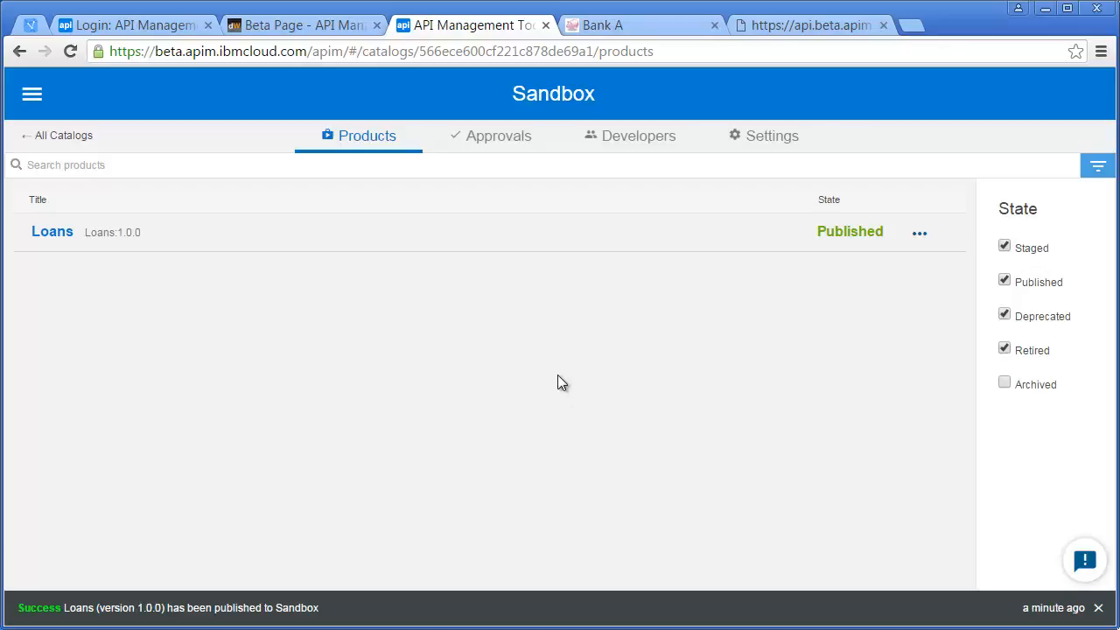
left_click(79, 140)
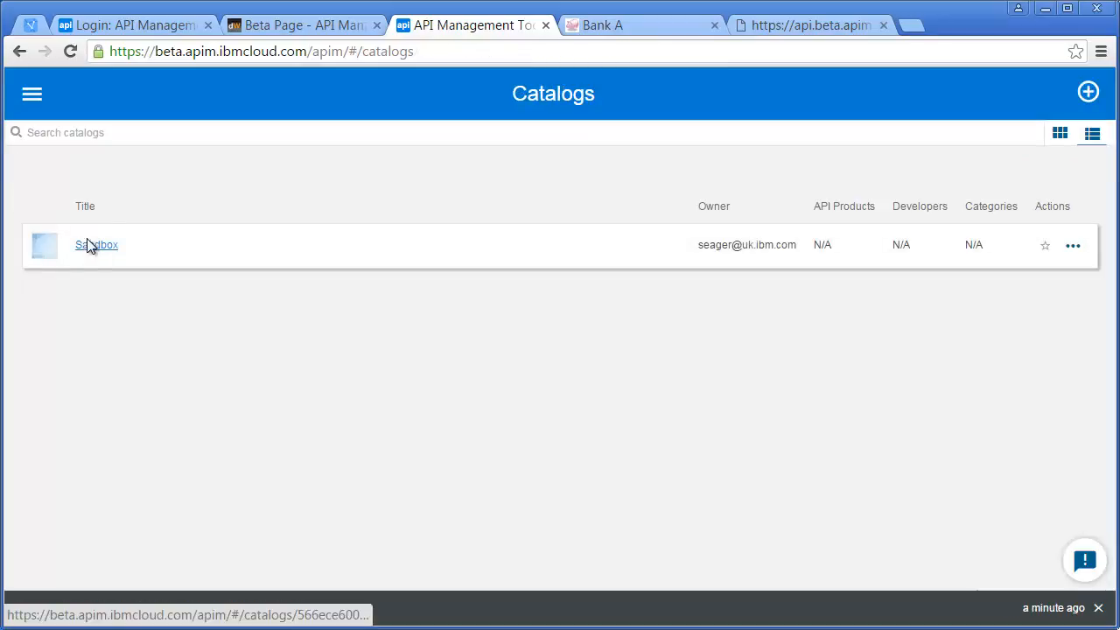
left_click(94, 250)
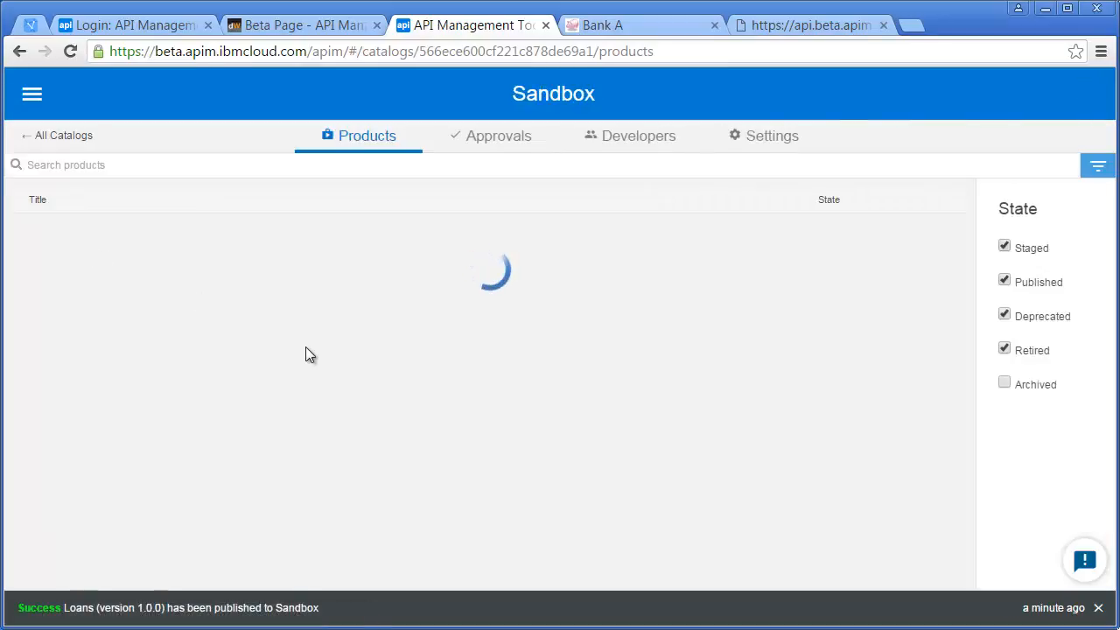